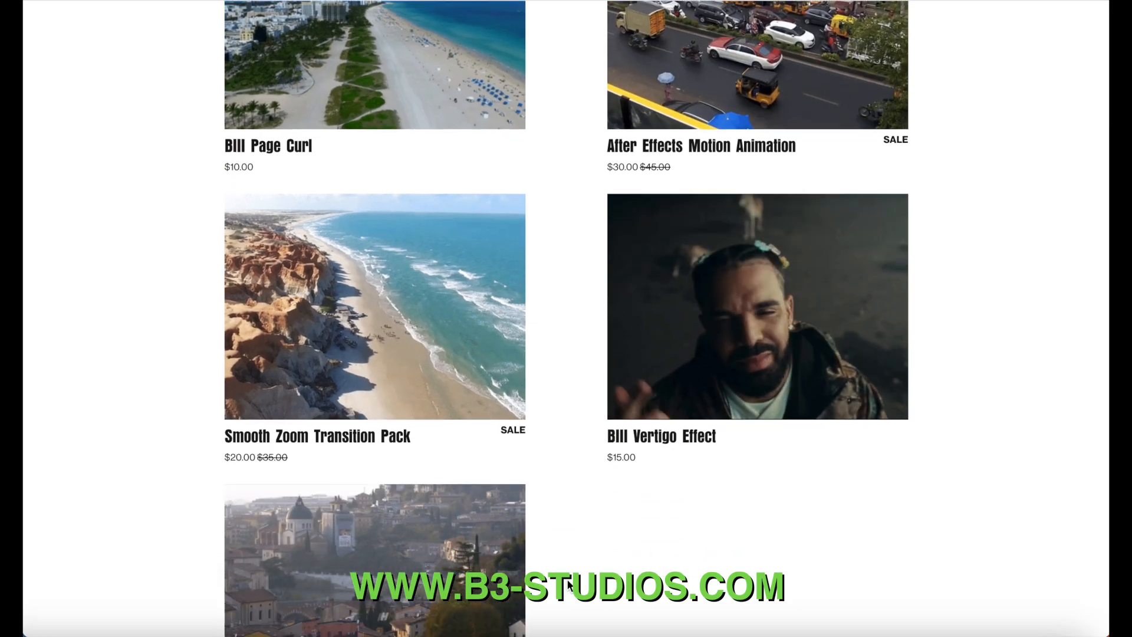
- Browse the effect packs in the B3 Studios web store down to the BIII Effects Bundle Suite
scroll(570, 586, down, 7)
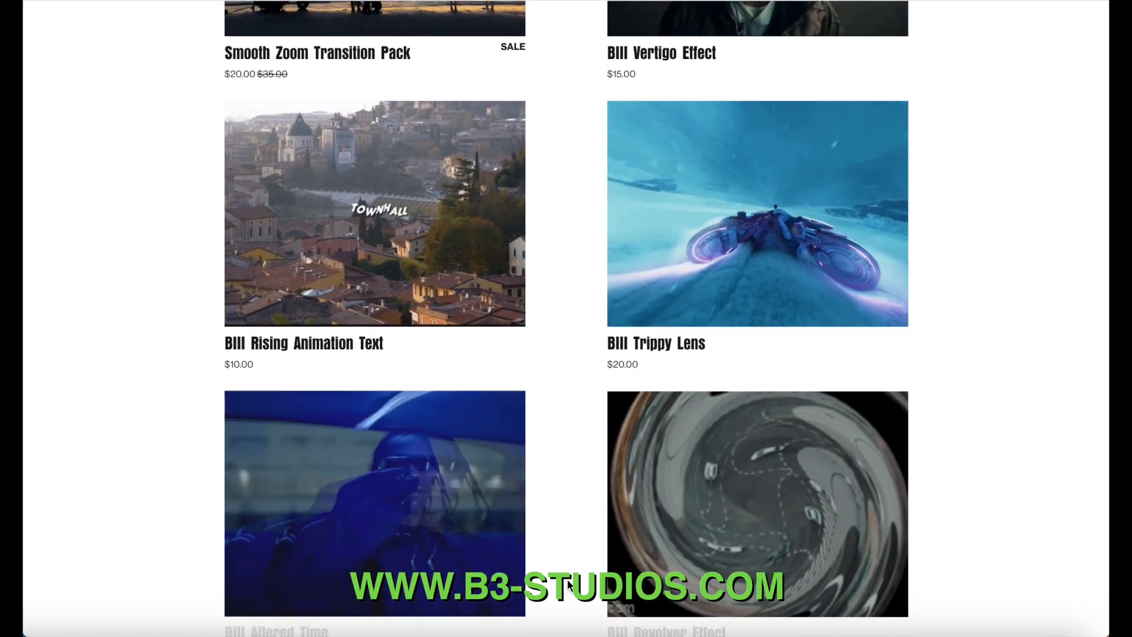
scroll(569, 585, down, 7)
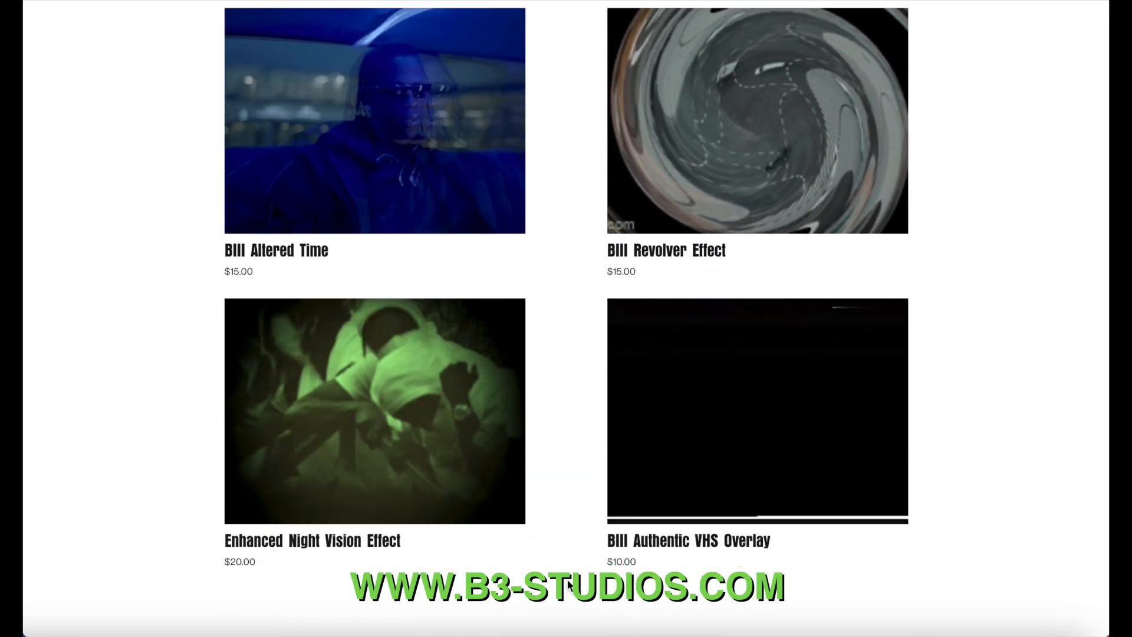
scroll(569, 585, down, 4)
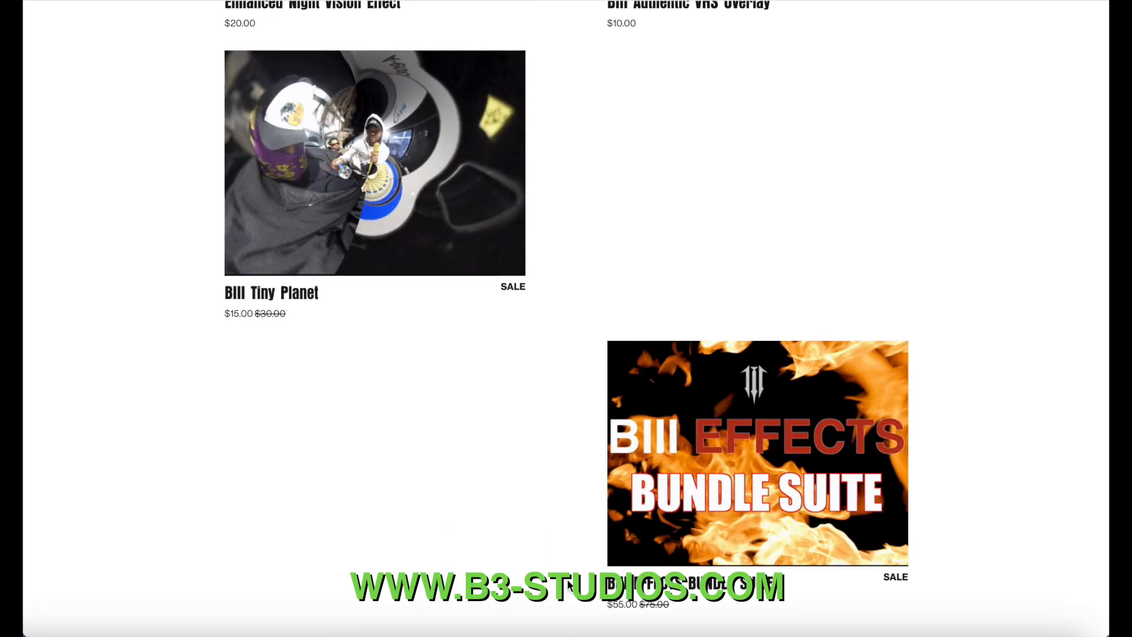
scroll(569, 585, down, 3)
scroll(568, 586, down, 3)
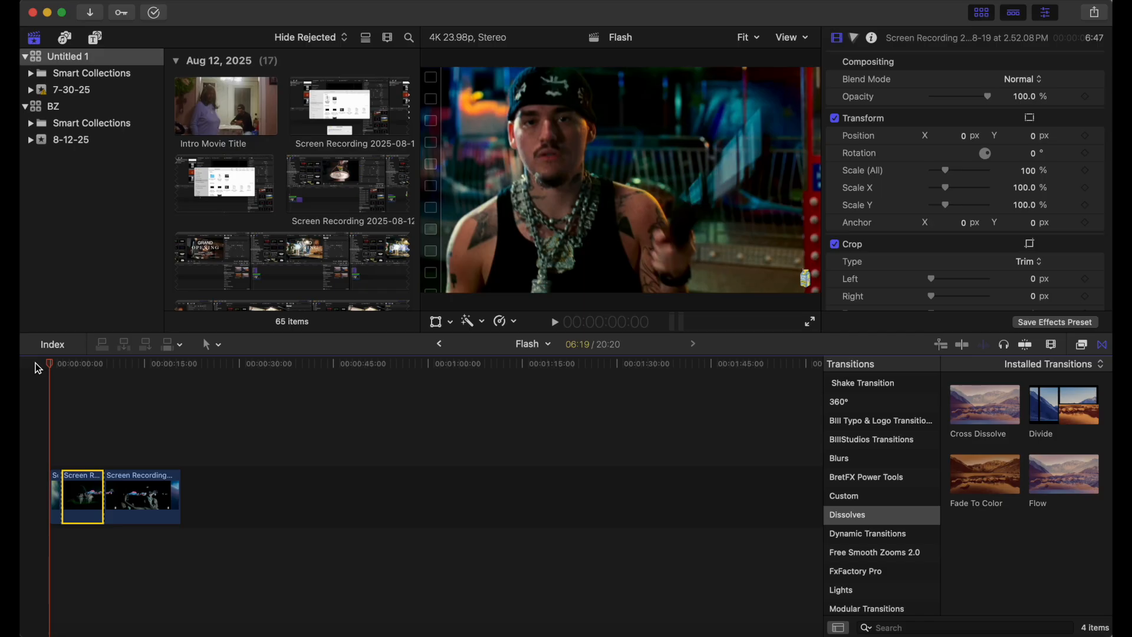
- Switch to Final Cut Pro, place an Adjustment Layer title above the first cut and shorten it to 22 frames
click(95, 40)
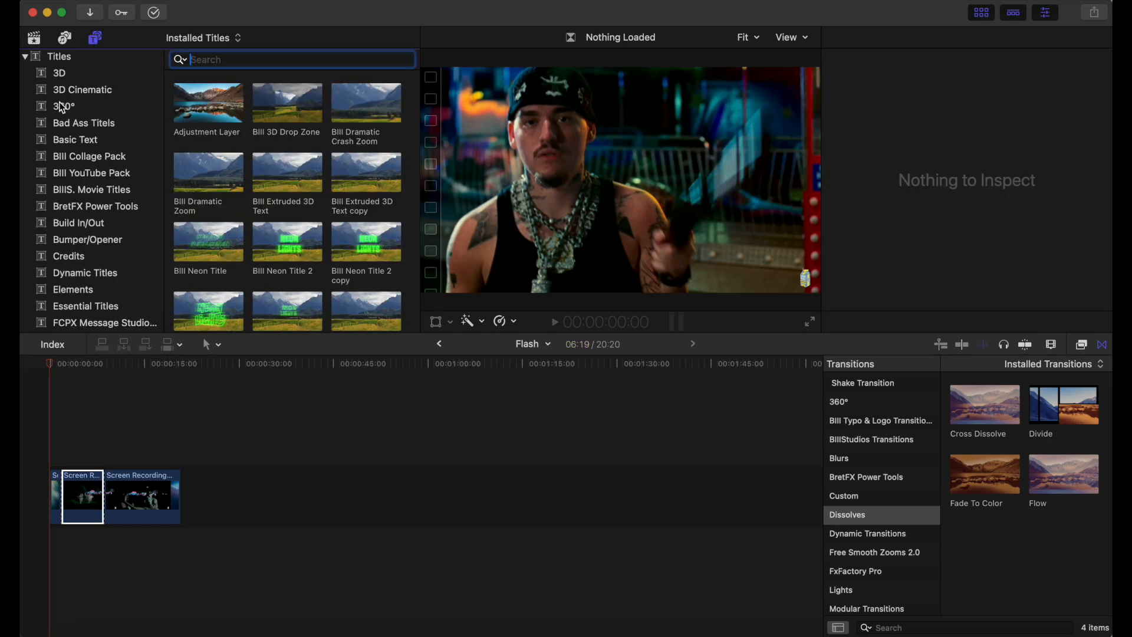
drag(196, 111, 67, 460)
key(super+equal)
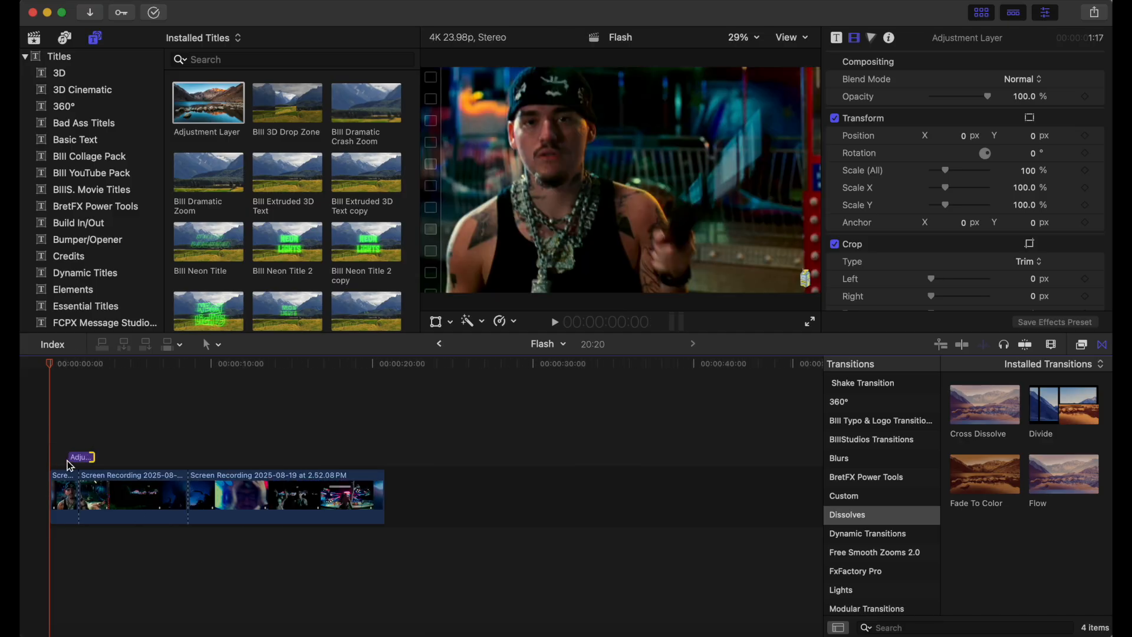
drag(69, 458, 87, 464)
click(81, 457)
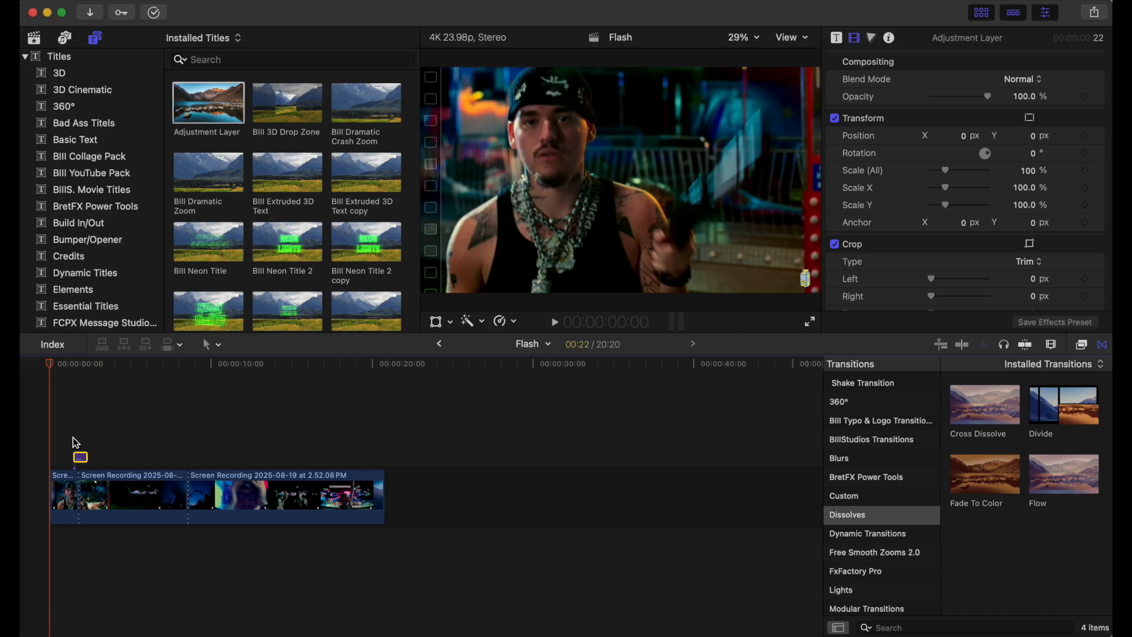
- Trim both ends of the adjustment layer to a few frames around the first cut
key(super+equal)
key(super+equal)
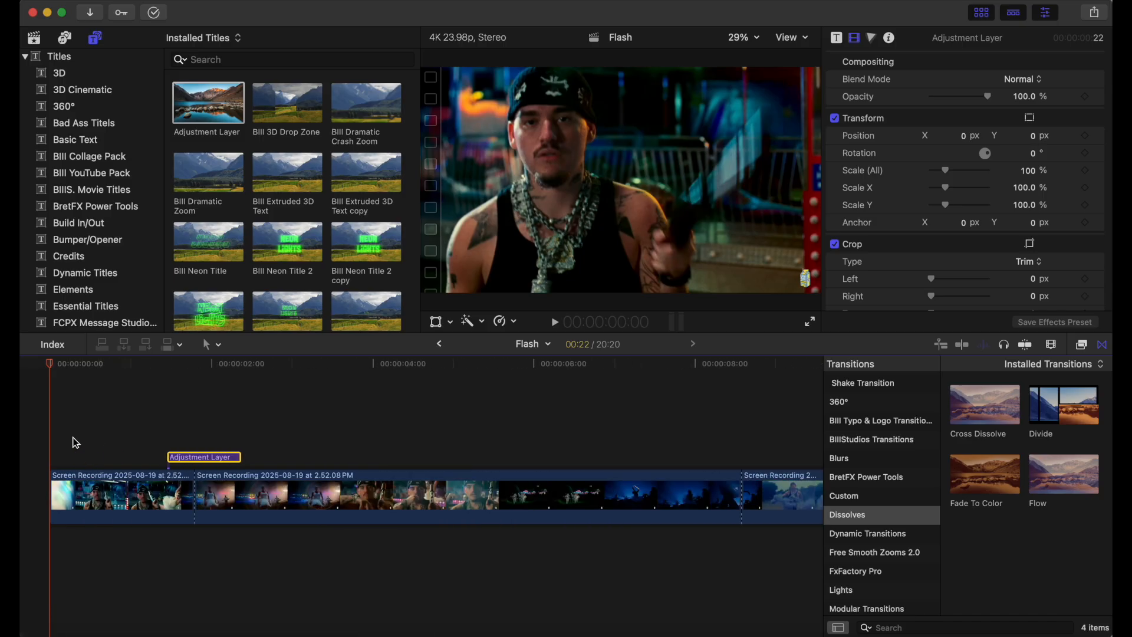
drag(170, 459, 201, 463)
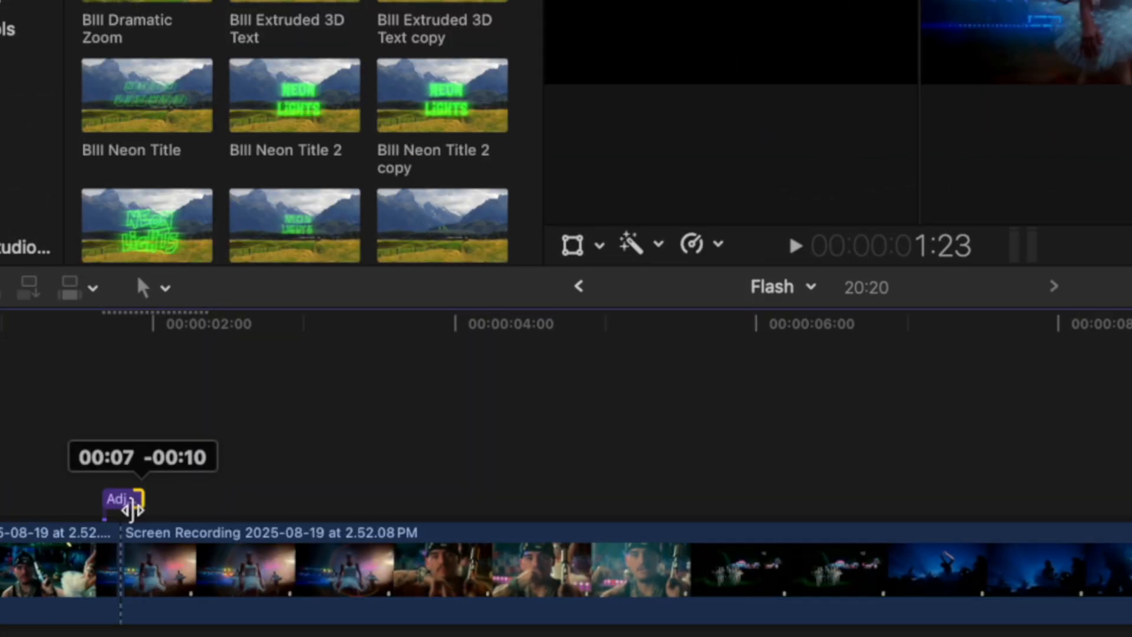
drag(131, 510, 127, 518)
- Check the frames around the cut and trim the adjustment layer's start so it lasts 4 frames
key(Right)
key(Right)
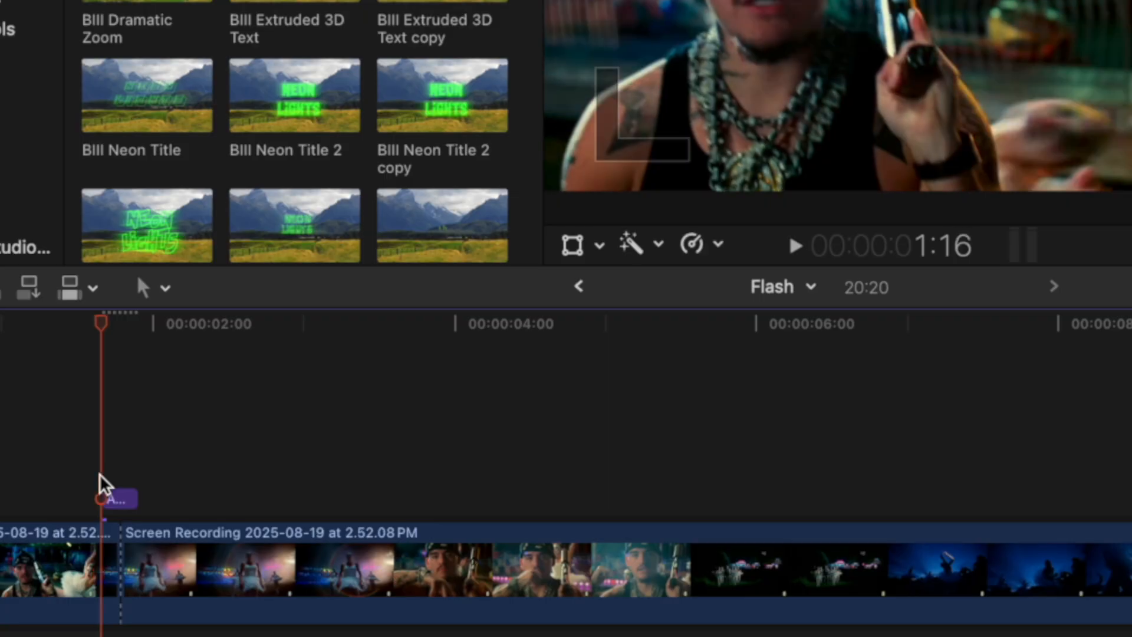
key(Right)
key(Right)
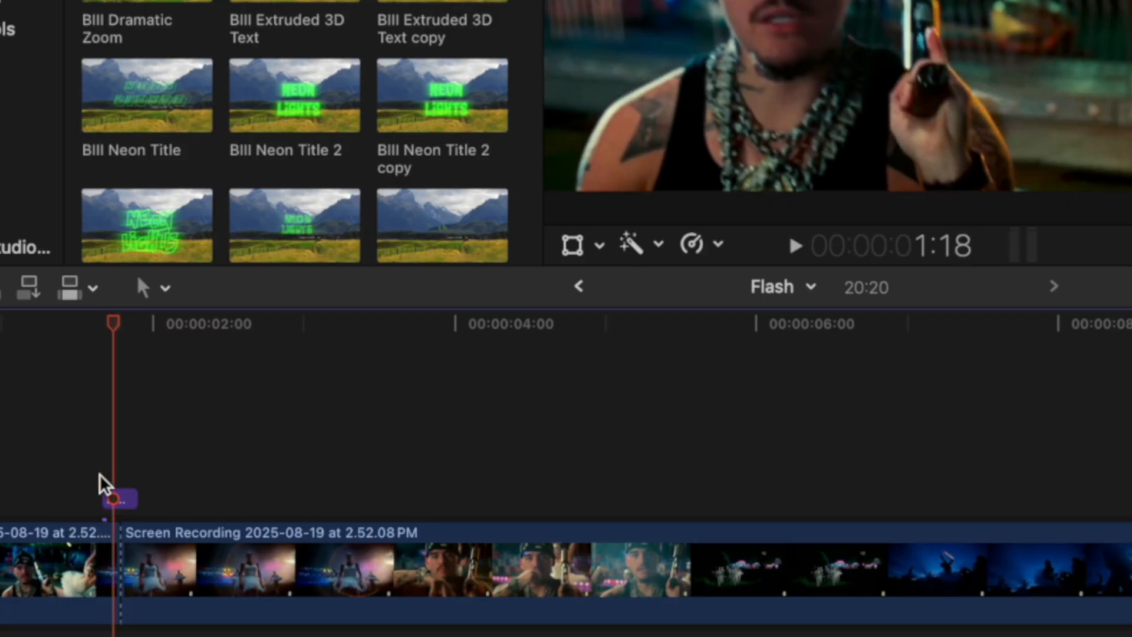
key(Left)
key(Left)
key(Left)
key(Left)
drag(106, 500, 124, 502)
key(Right)
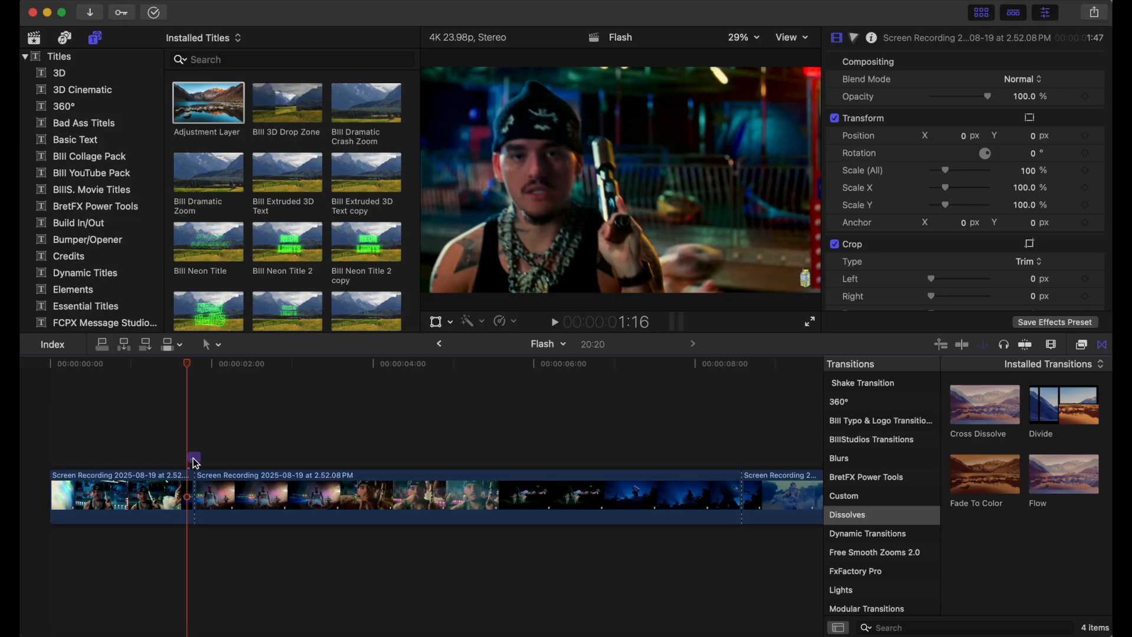
- Add a Color Curves correction to the adjustment layer over the first cut
click(195, 459)
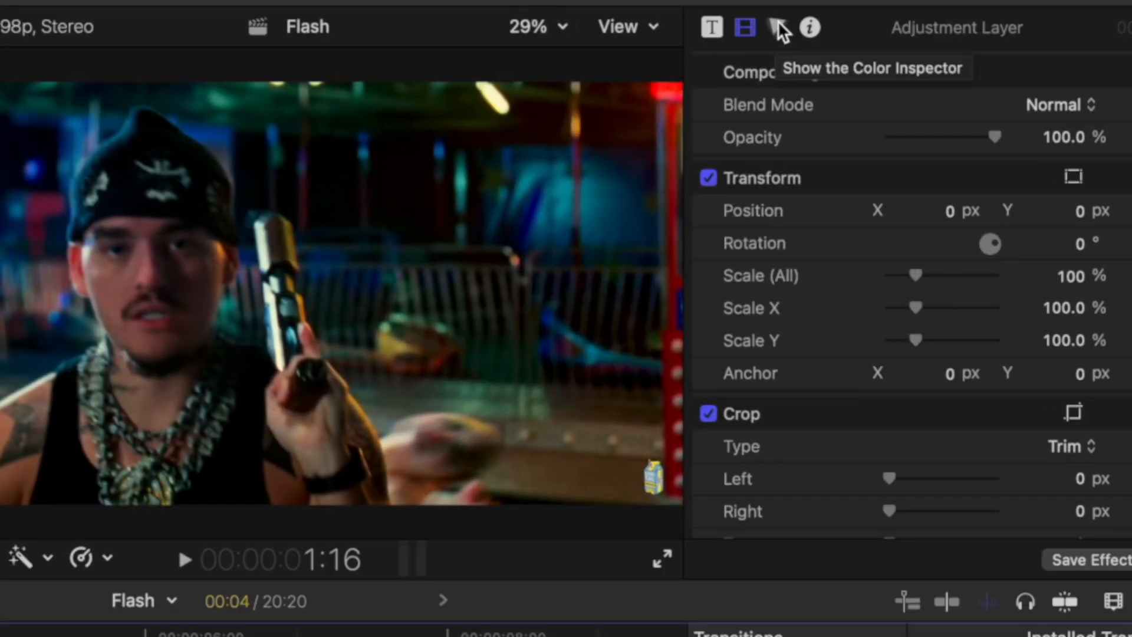
click(777, 24)
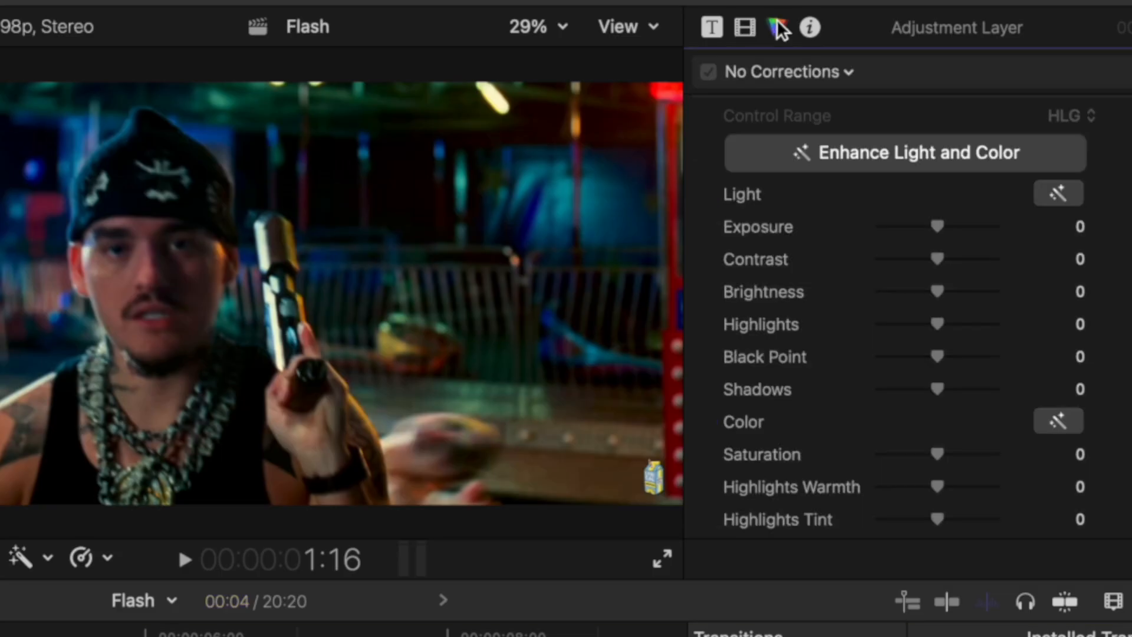
click(850, 74)
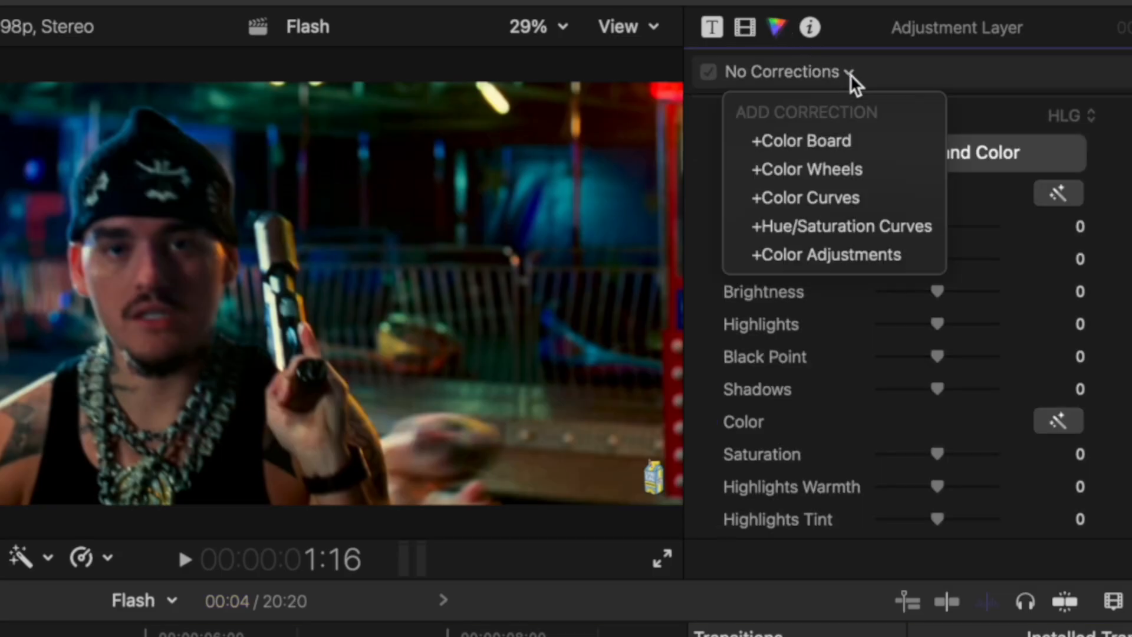
click(829, 199)
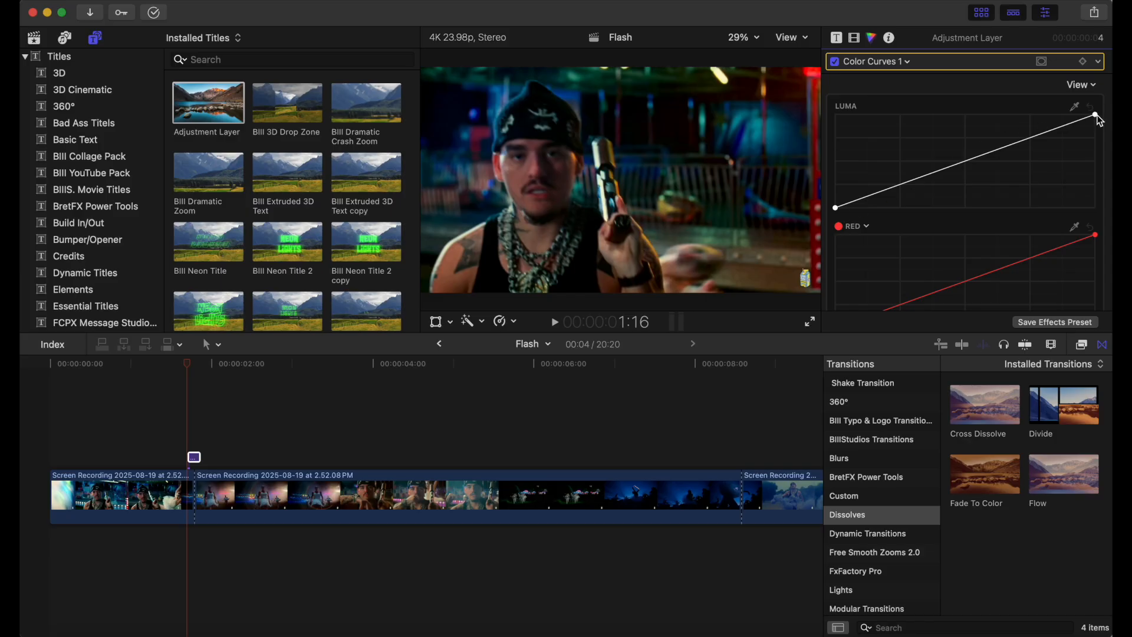
- Blow the adjustment layer's image out to white by moving both luma curve endpoints to the graph's upper-left corner
click(1098, 117)
drag(1098, 117, 841, 117)
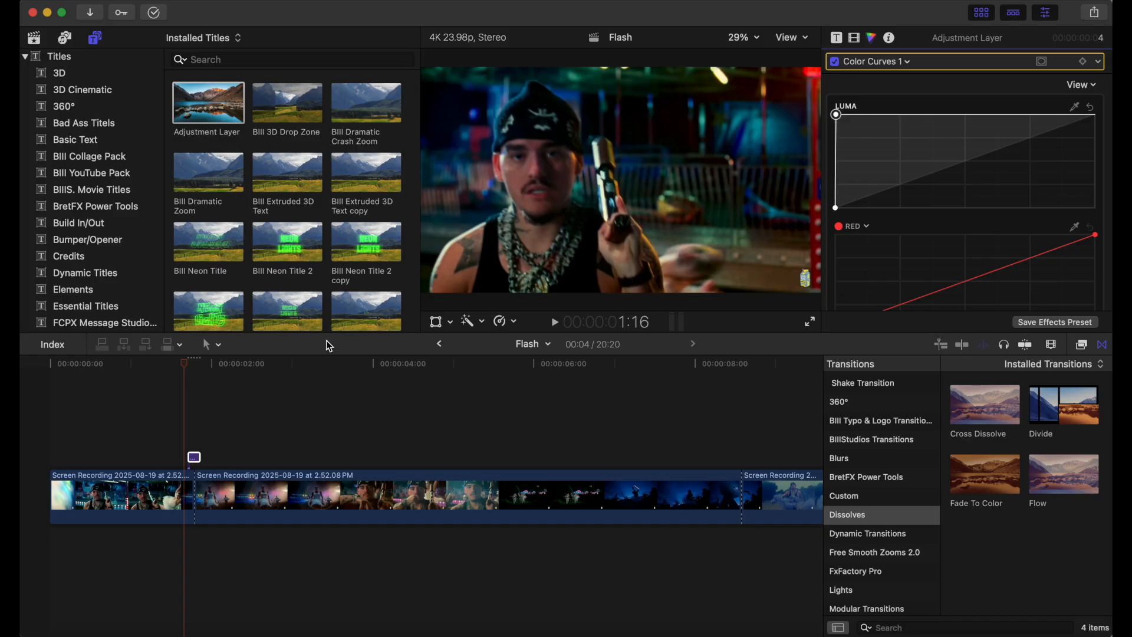
drag(184, 363, 189, 366)
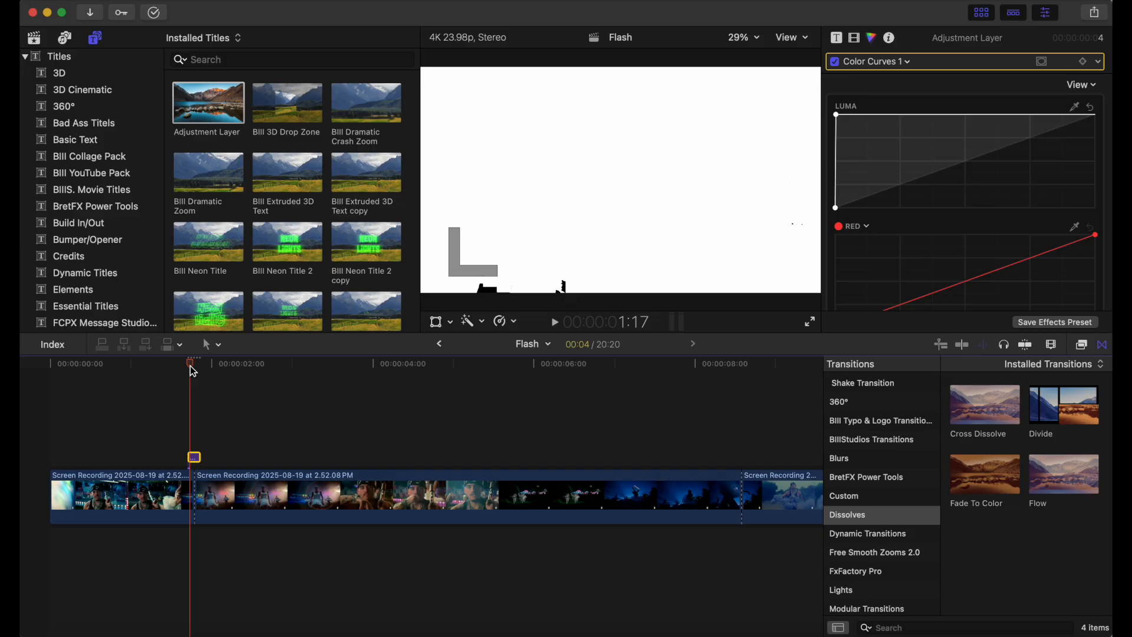
drag(837, 115, 1092, 117)
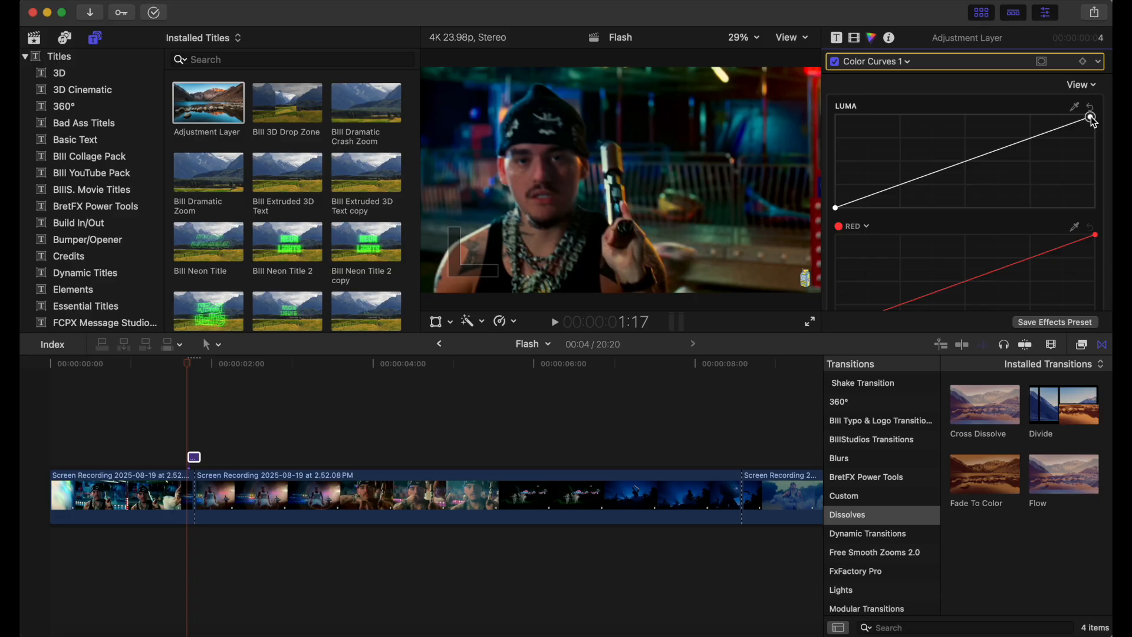
drag(1091, 117, 838, 114)
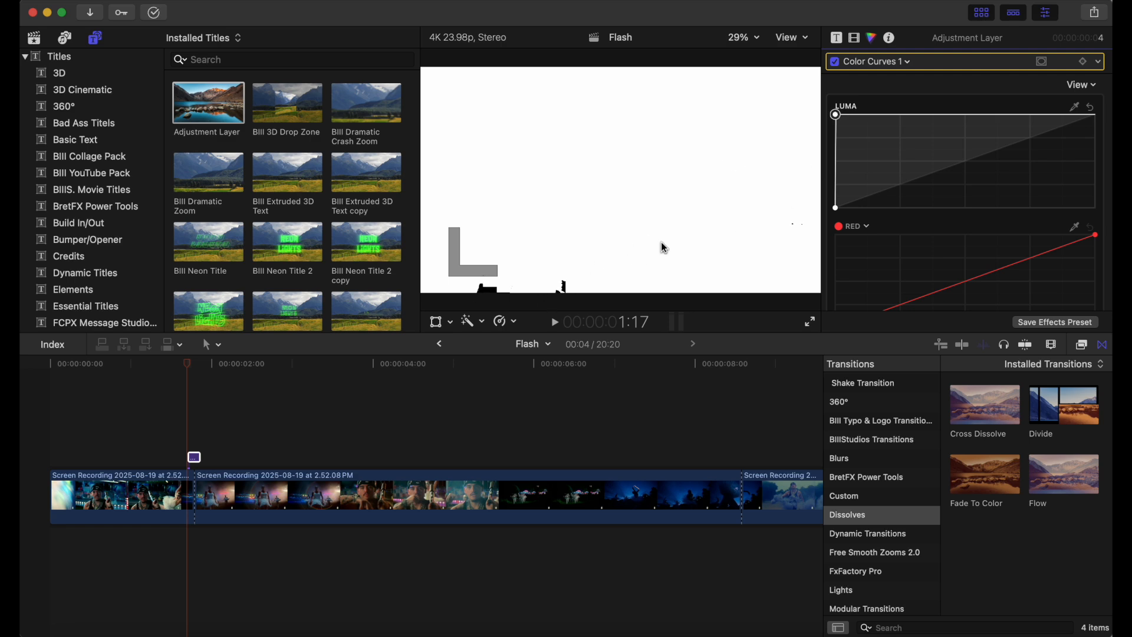
drag(837, 211, 827, 122)
- Play the timeline repeatedly across the first cut to preview the white flash
click(158, 439)
key(space)
click(158, 439)
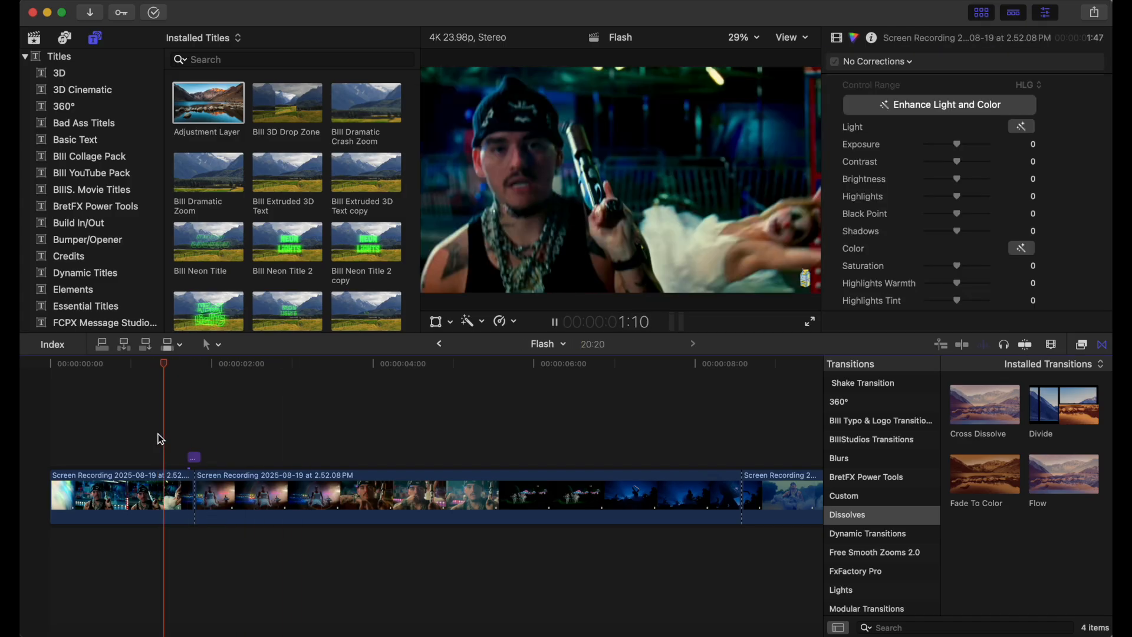
click(160, 439)
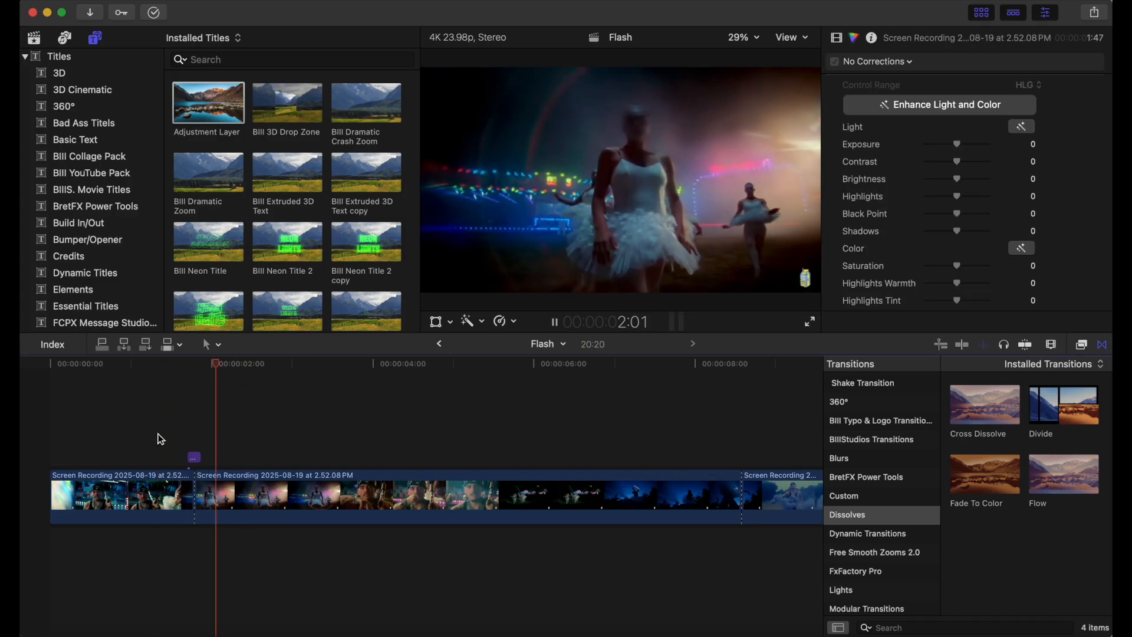
click(160, 439)
key(space)
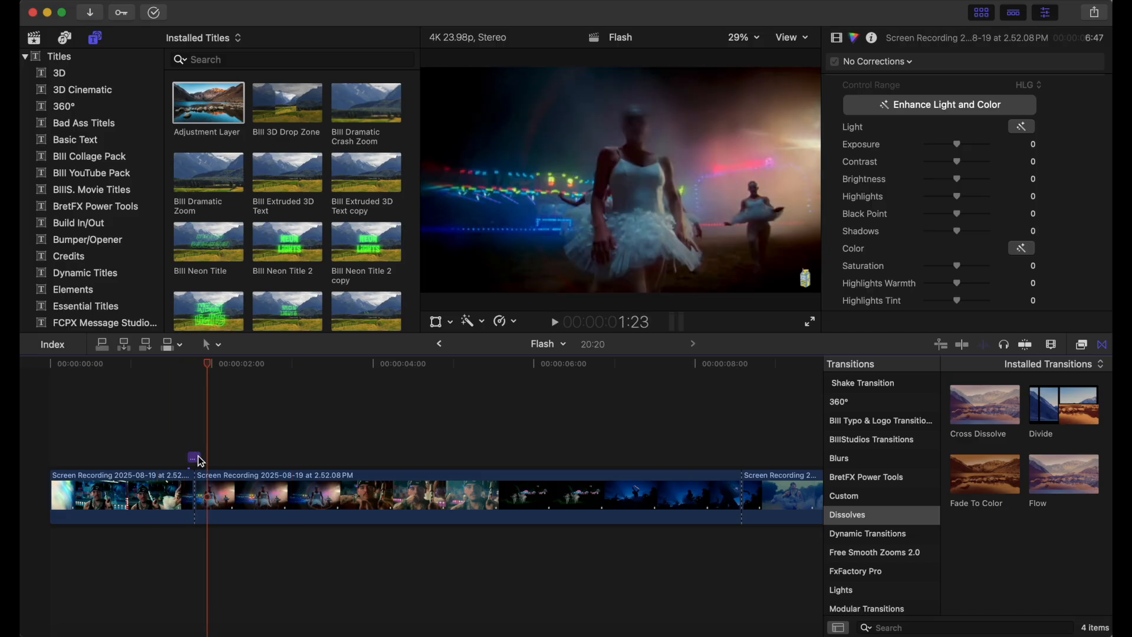
- Trim both ends of the adjustment layer to about one frame on each side of the cut and play back the shorter flash
key(super+equal)
key(super+equal)
key(super+equal)
drag(161, 459, 141, 459)
click(76, 447)
key(Right)
key(Right)
key(Right)
key(Left)
key(Left)
drag(84, 457, 92, 463)
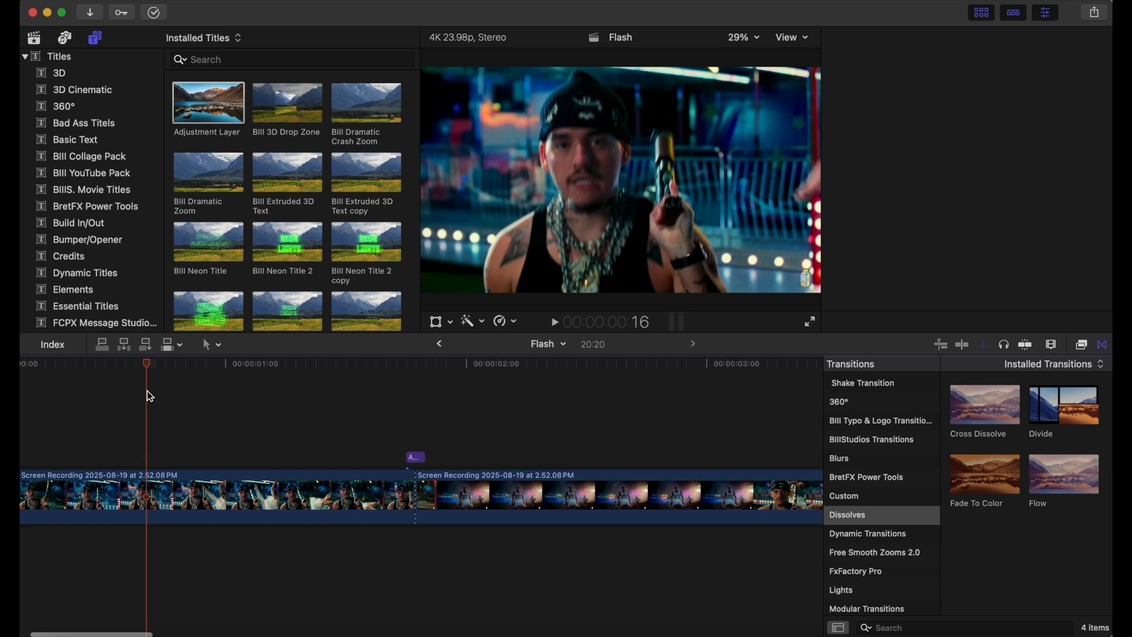
key(space)
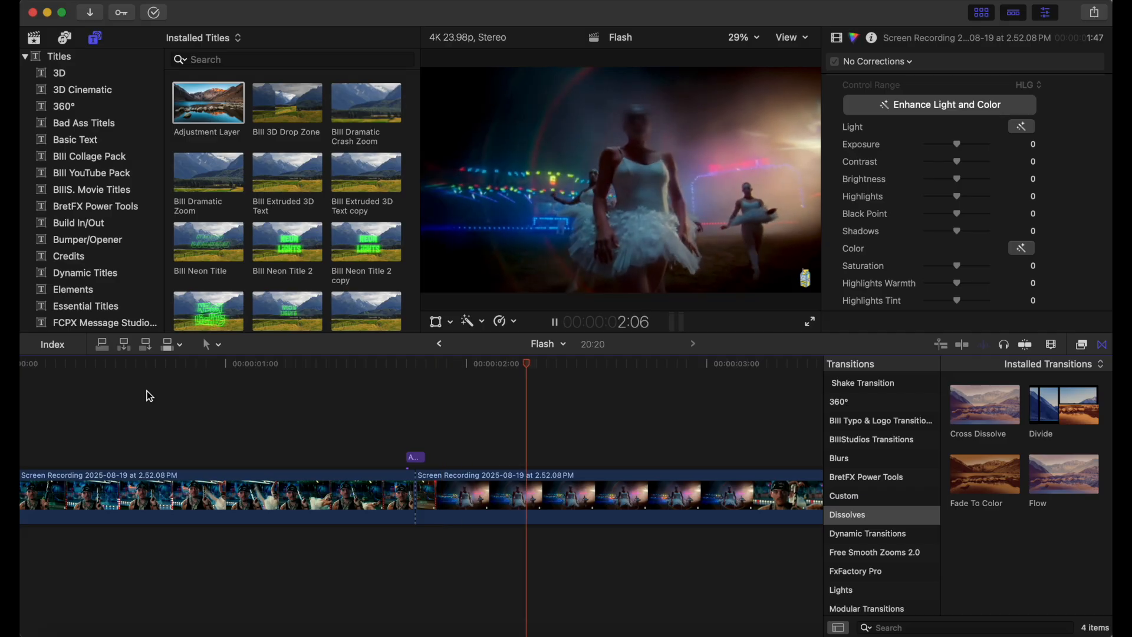
key(space)
- Apply the Flash transition from the Lights category to the cut between the second and third clips
key(super+minus)
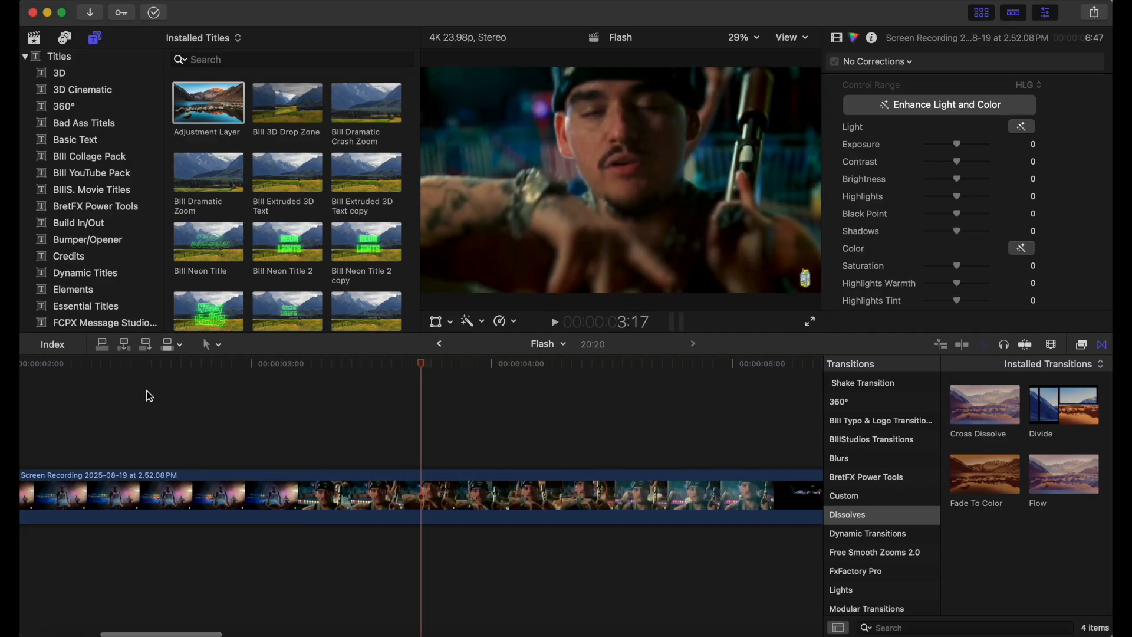
key(super+minus)
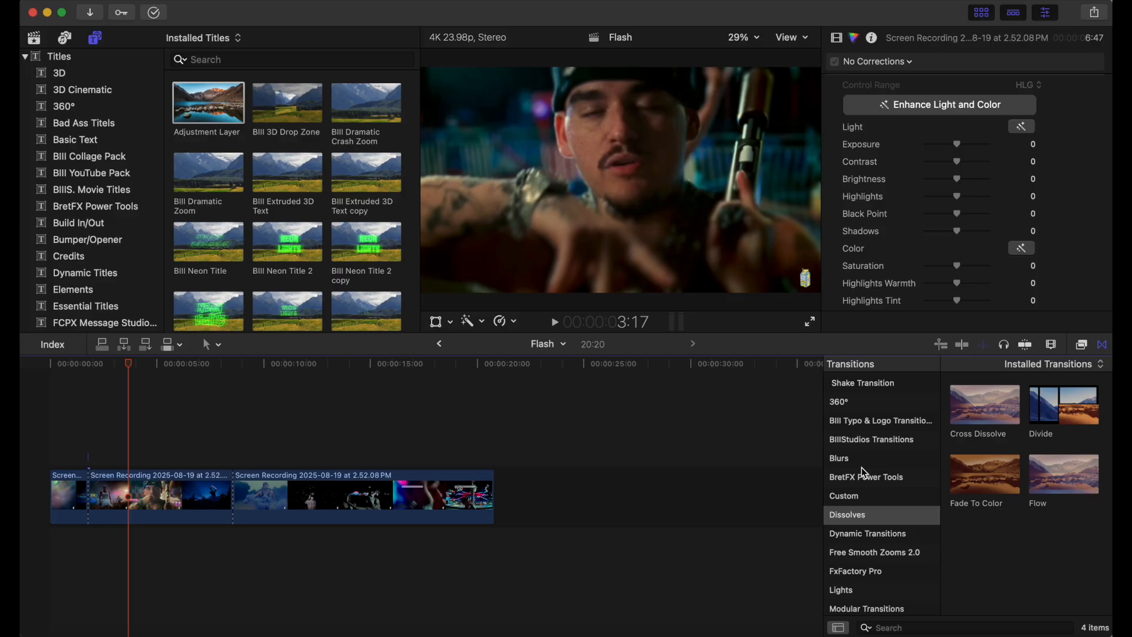
scroll(861, 467, up, 1)
scroll(855, 515, down, 3)
scroll(855, 515, up, 3)
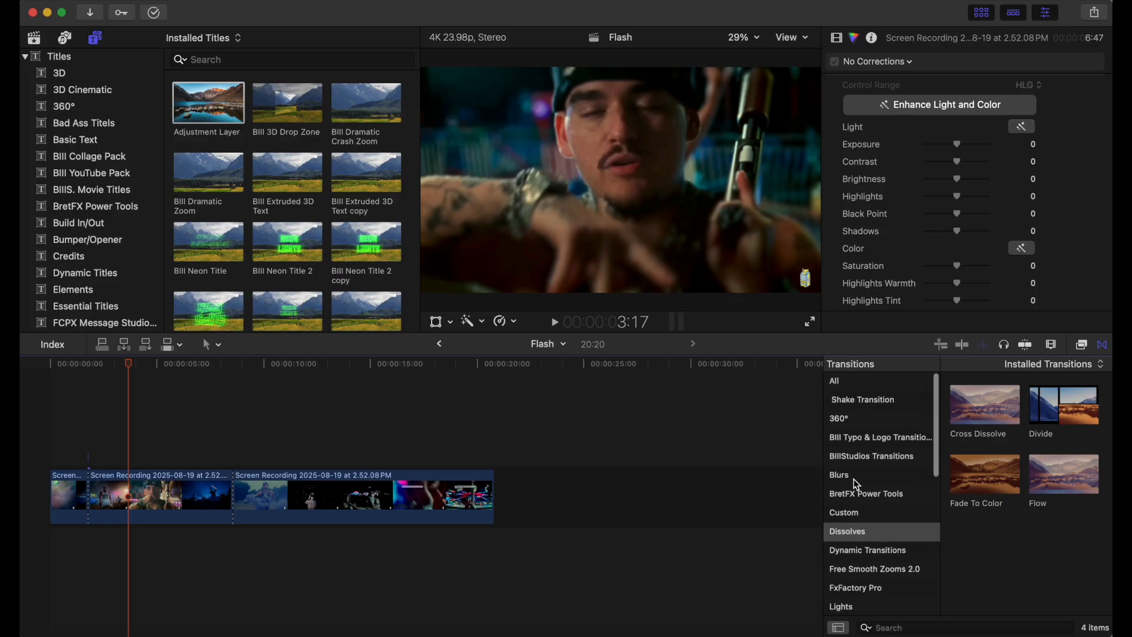
scroll(857, 483, down, 4)
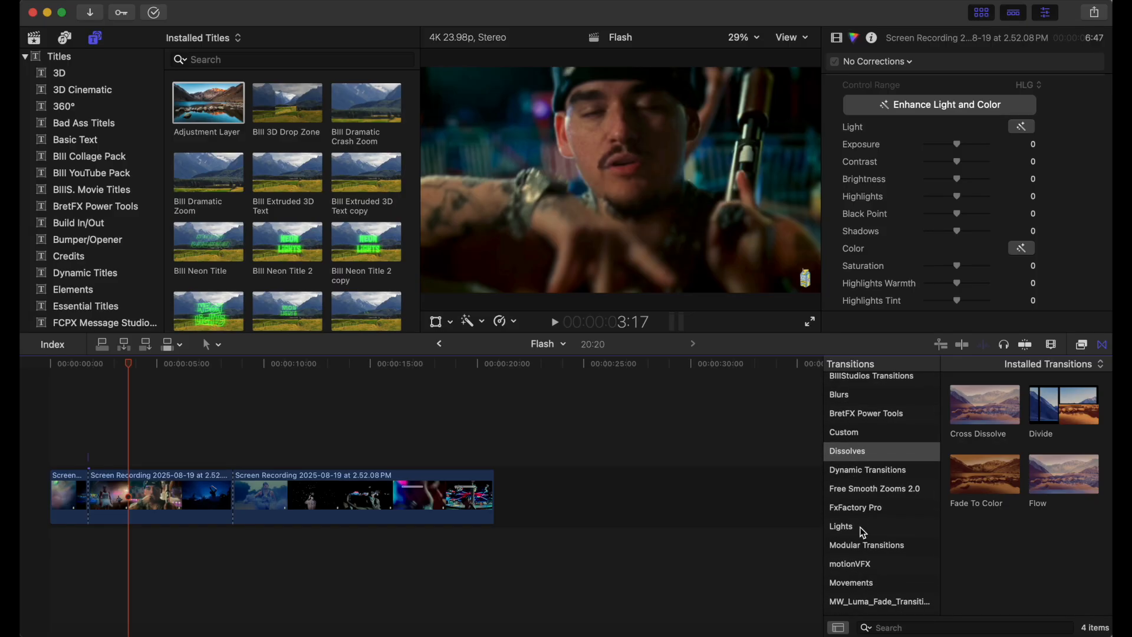
click(861, 530)
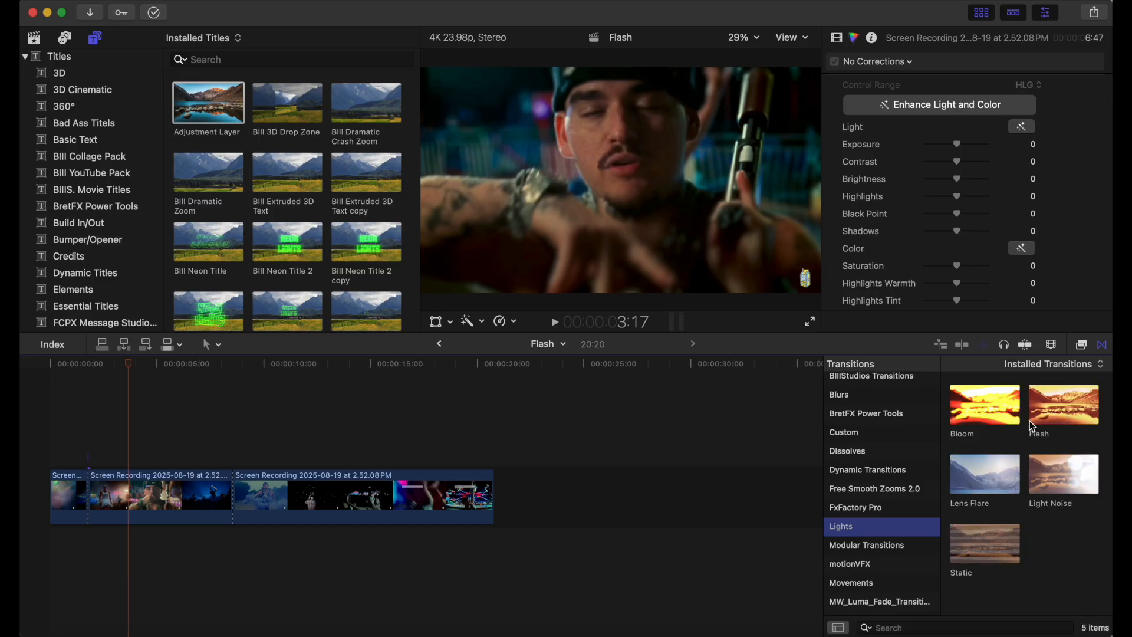
drag(1056, 407, 230, 482)
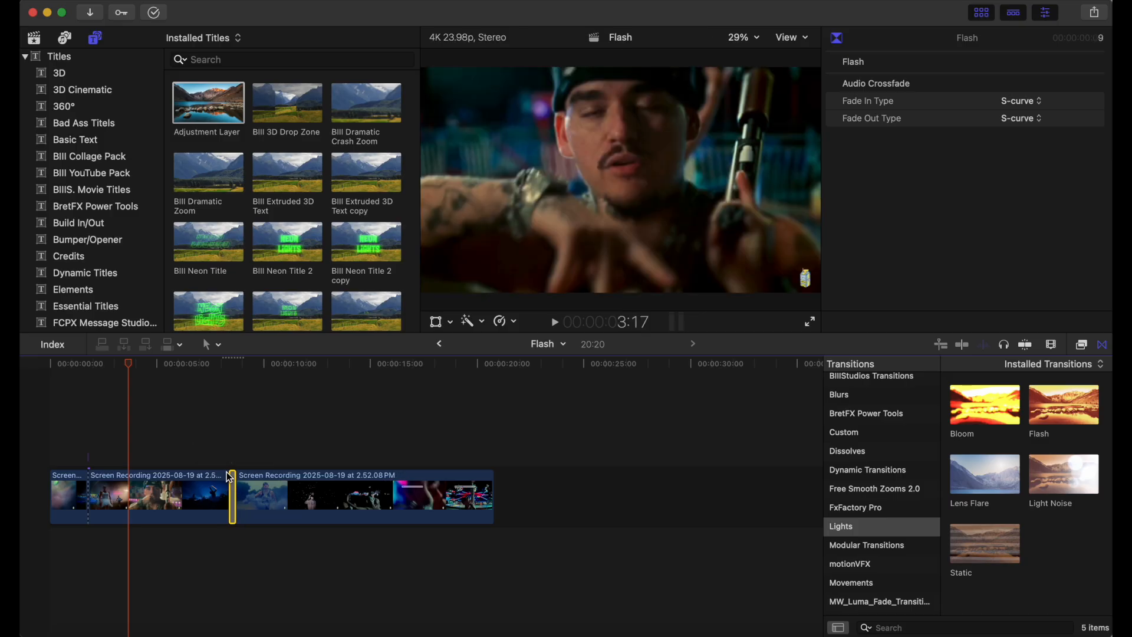
- Play the timeline repeatedly across the second cut to preview the Flash transition
click(211, 449)
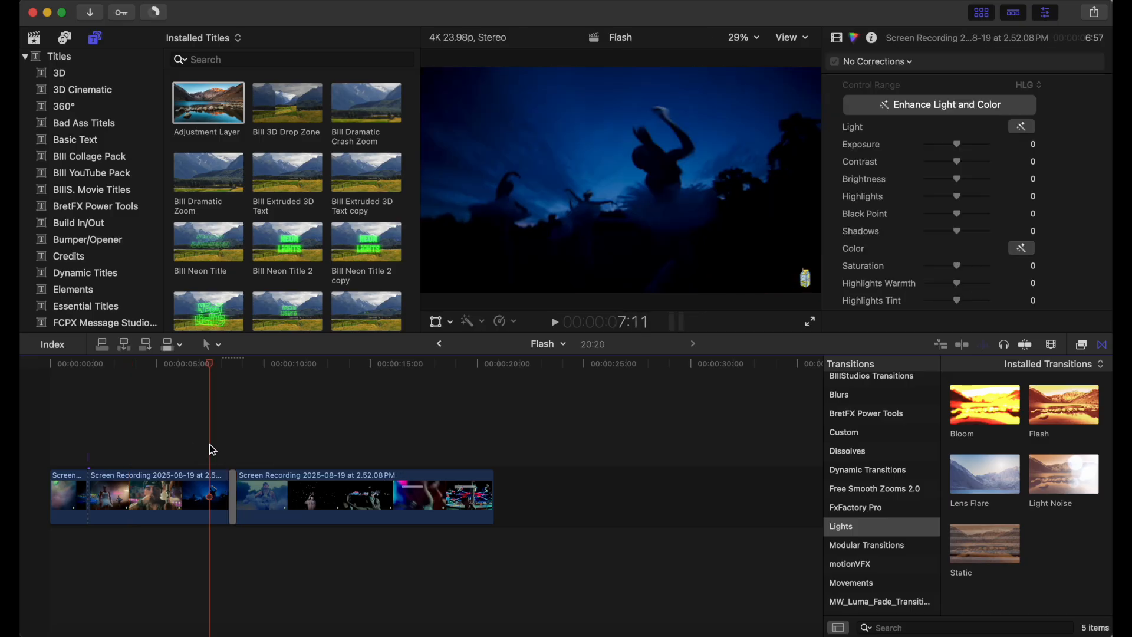
key(space)
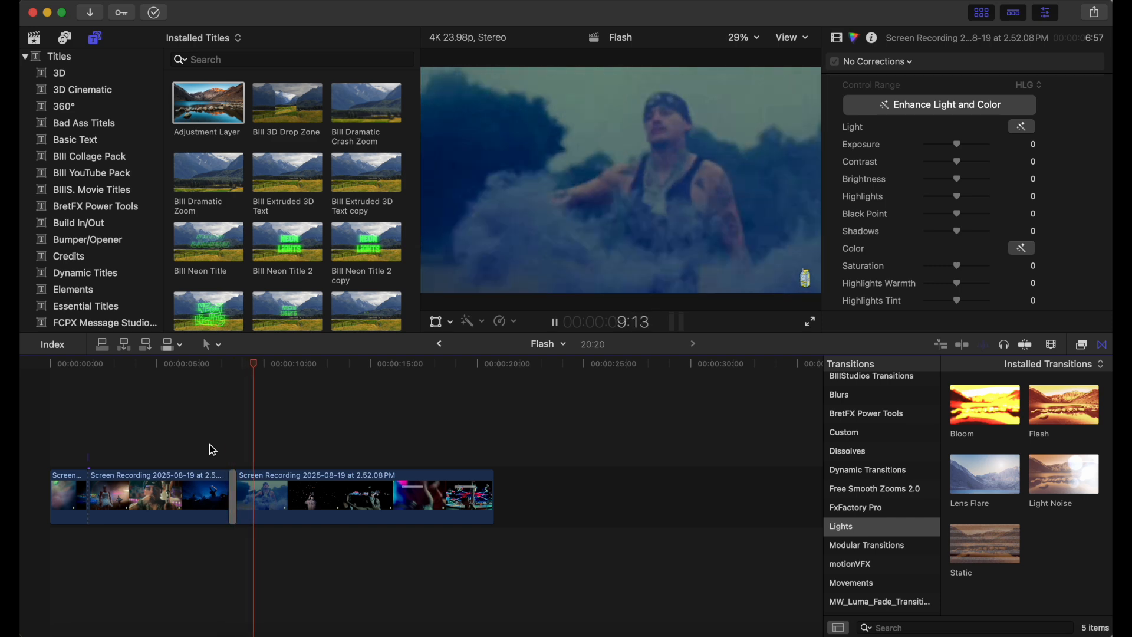
click(213, 449)
click(212, 450)
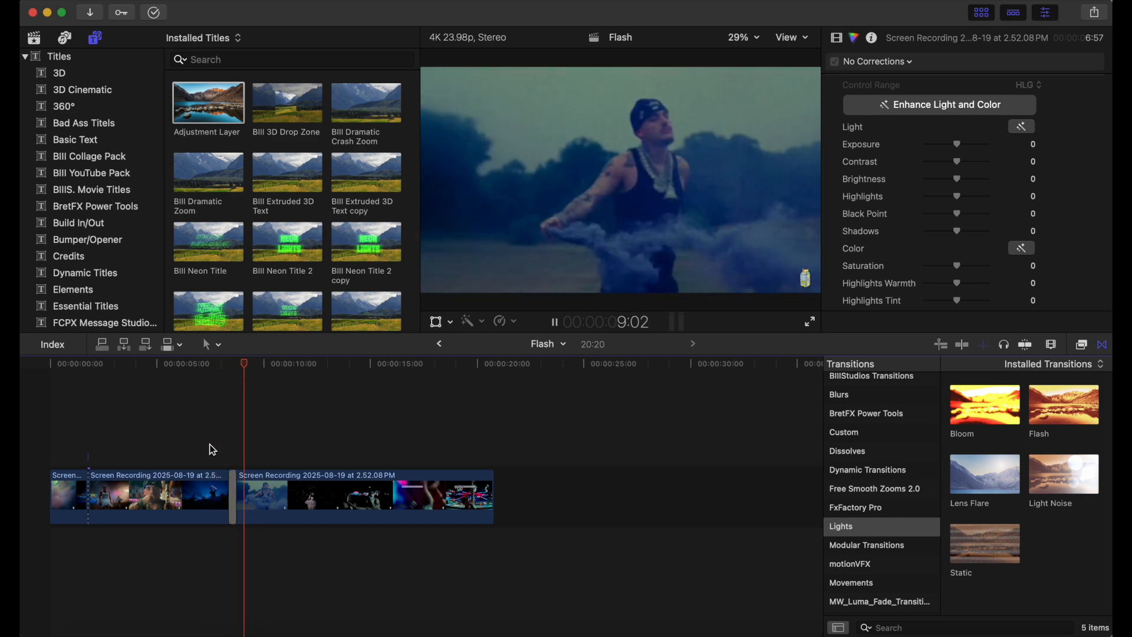
click(213, 450)
key(space)
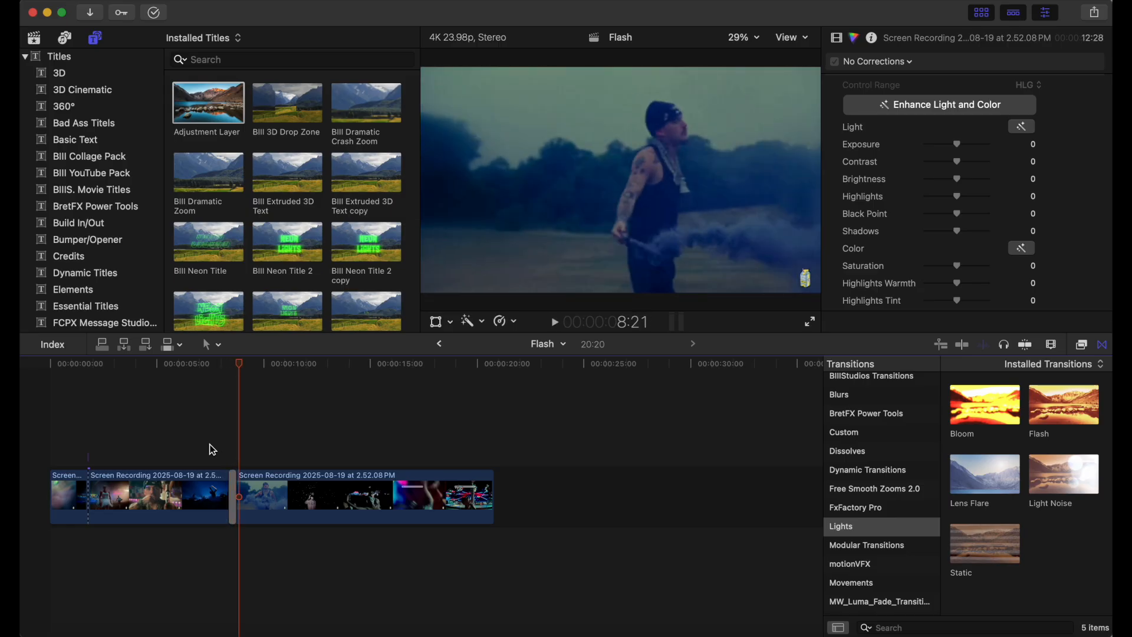
- Play the timeline across the first and second cuts to compare both flashes, then play it back from the beginning
click(84, 446)
key(space)
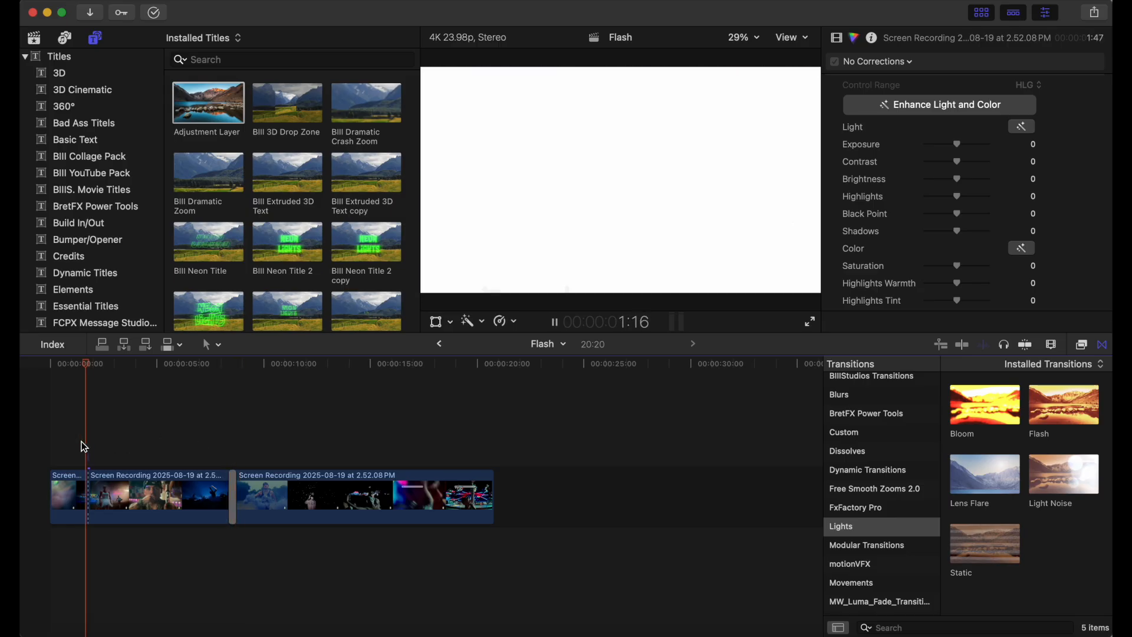
click(83, 445)
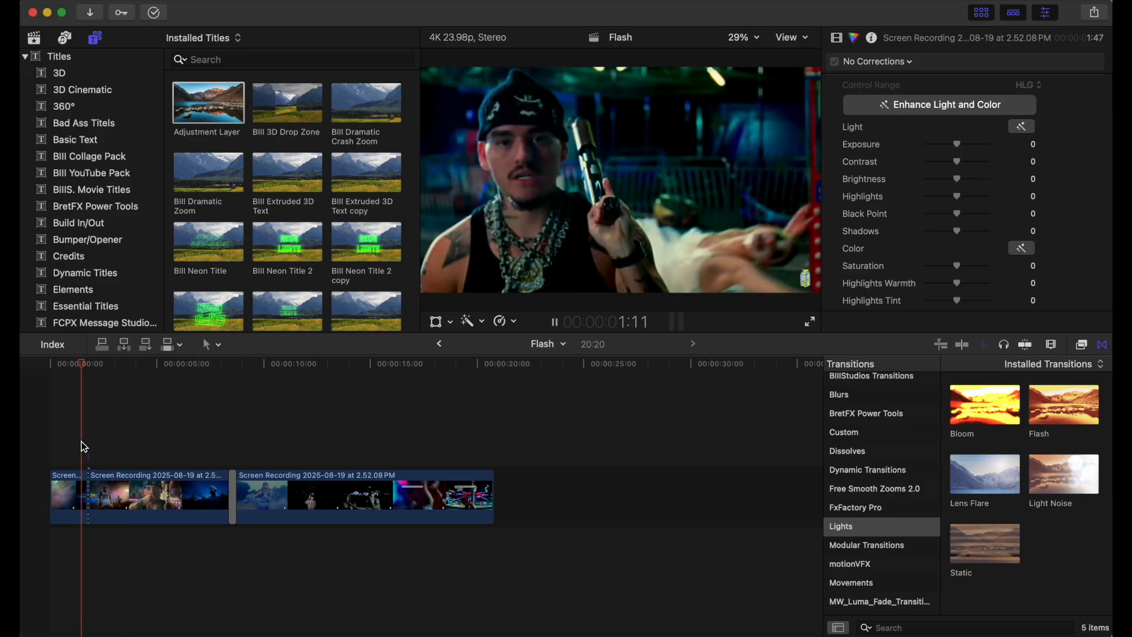
click(217, 444)
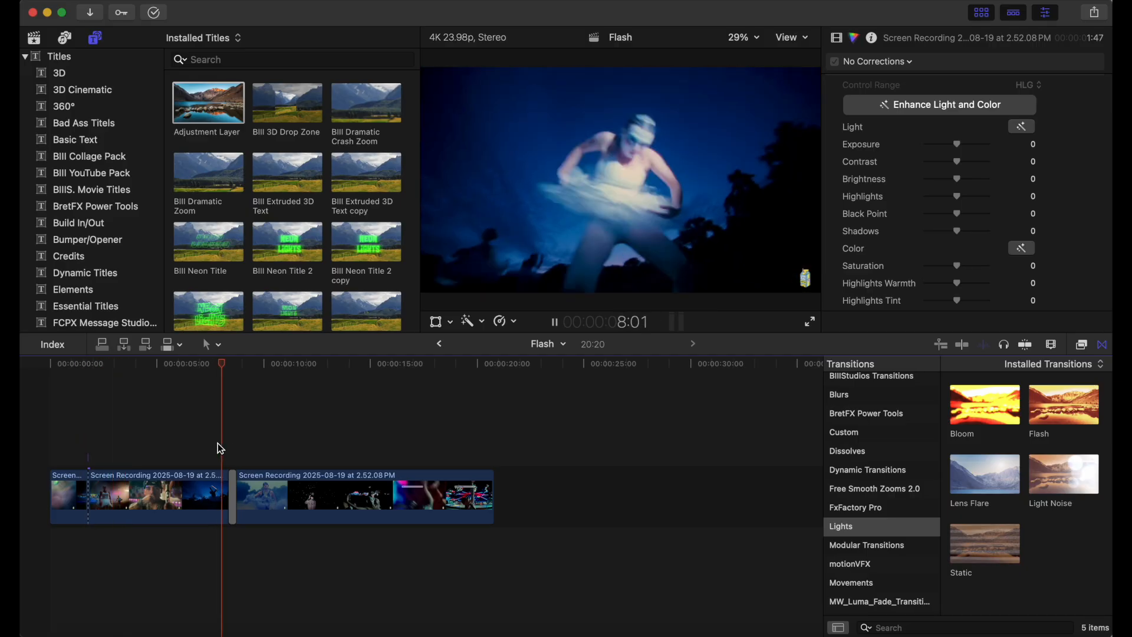
click(217, 443)
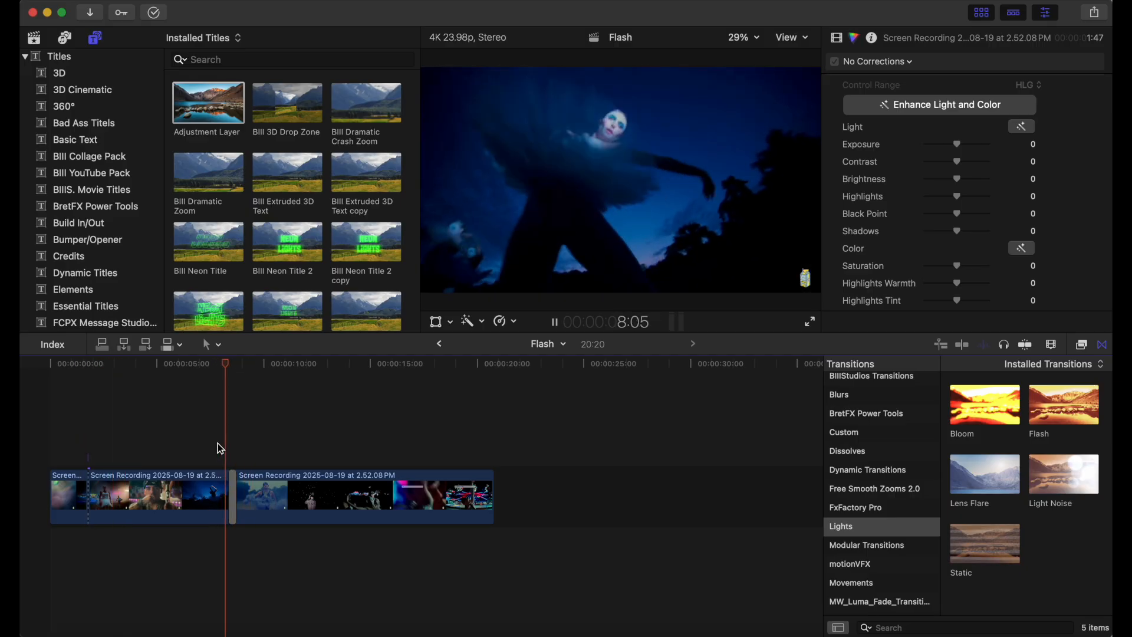
click(218, 443)
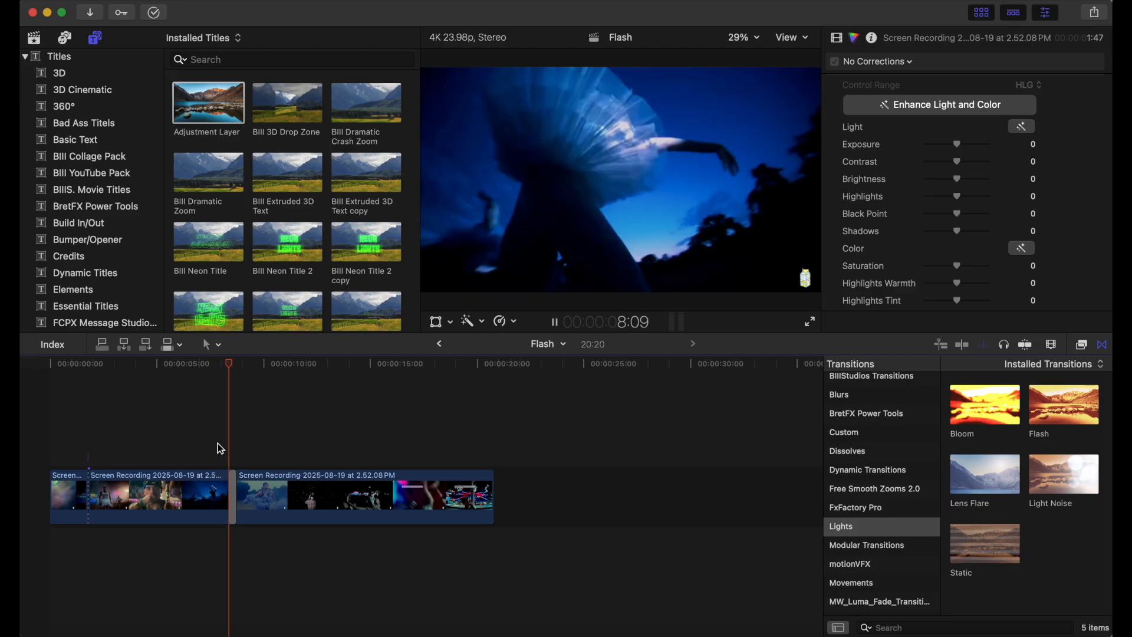
click(217, 443)
click(33, 426)
key(space)
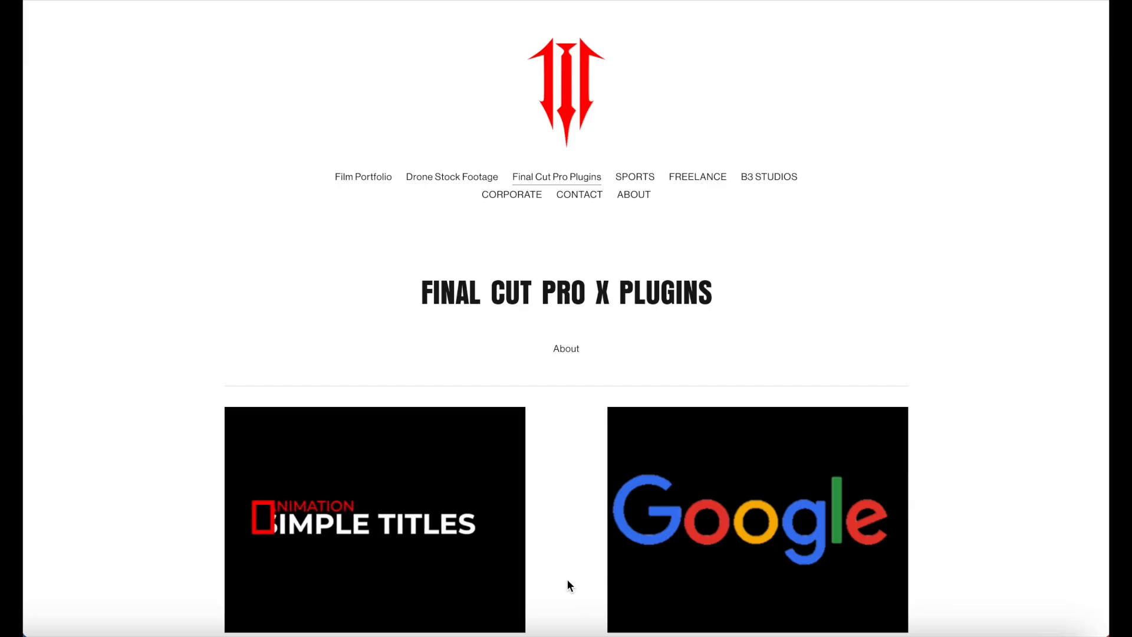
- Look through the Final Cut Pro X plugins listed on the B3 Studios website in the web browser
scroll(567, 580, down, 2)
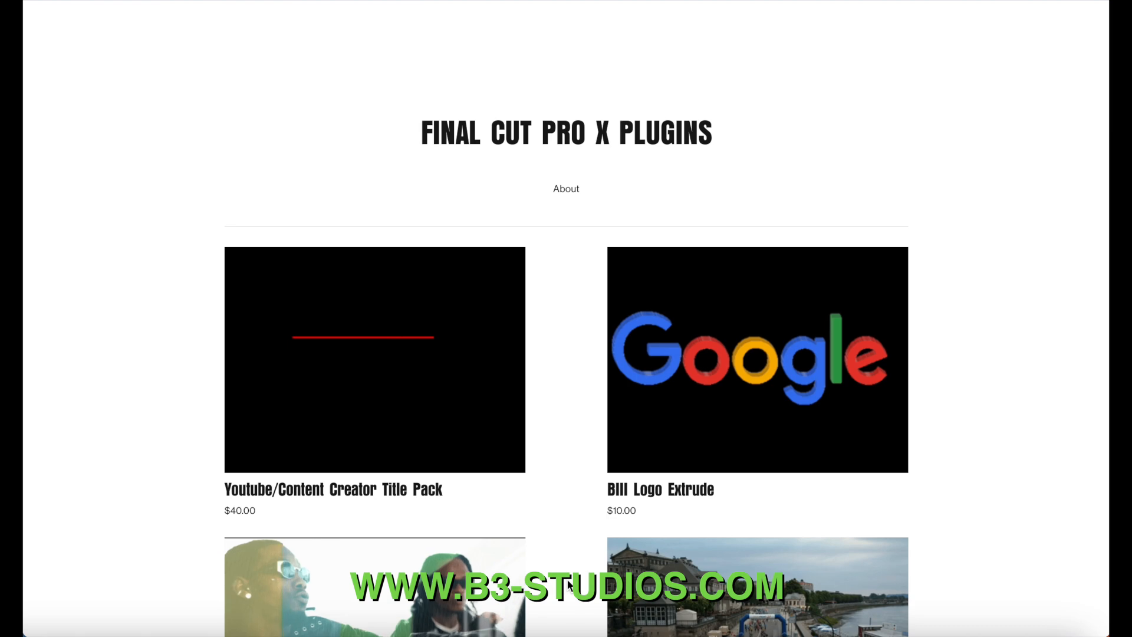
scroll(569, 584, down, 1)
scroll(569, 584, down, 6)
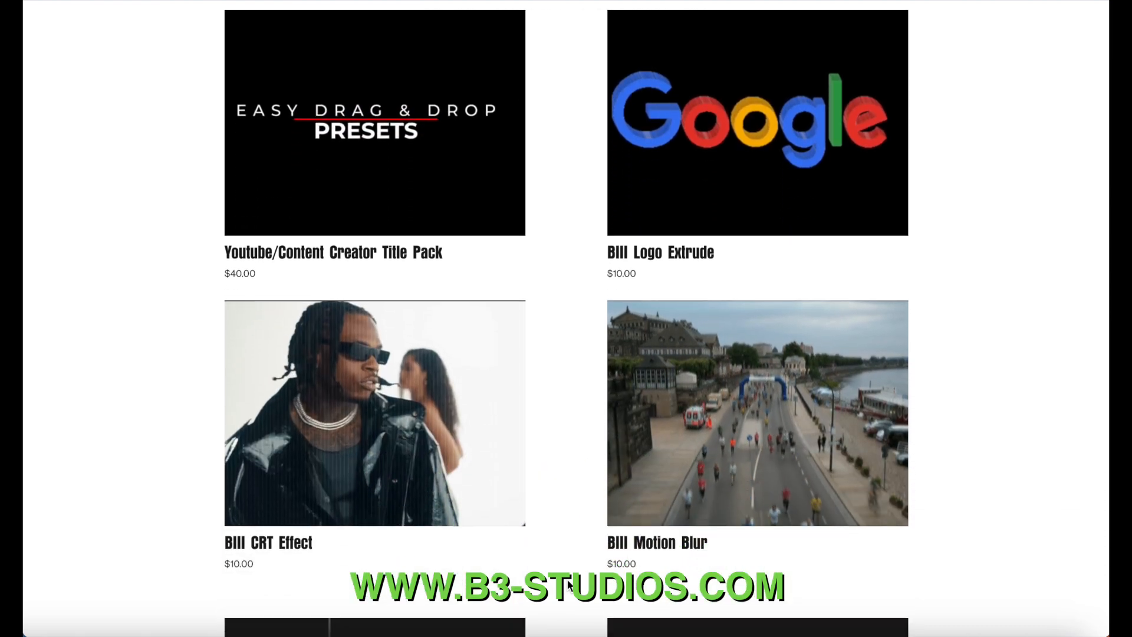
scroll(569, 584, down, 4)
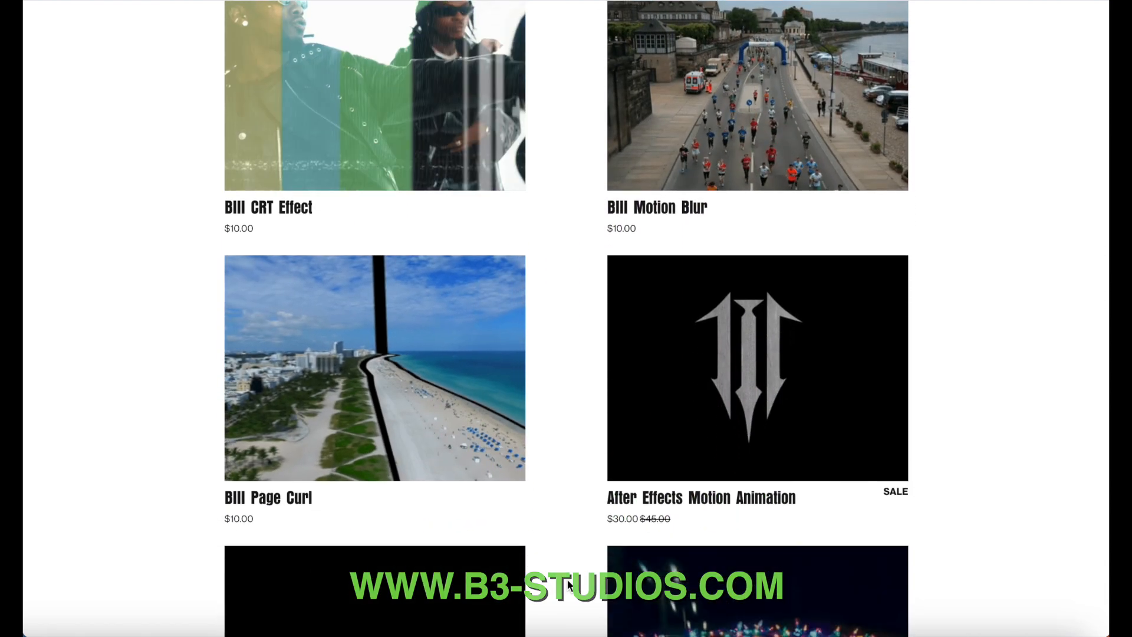